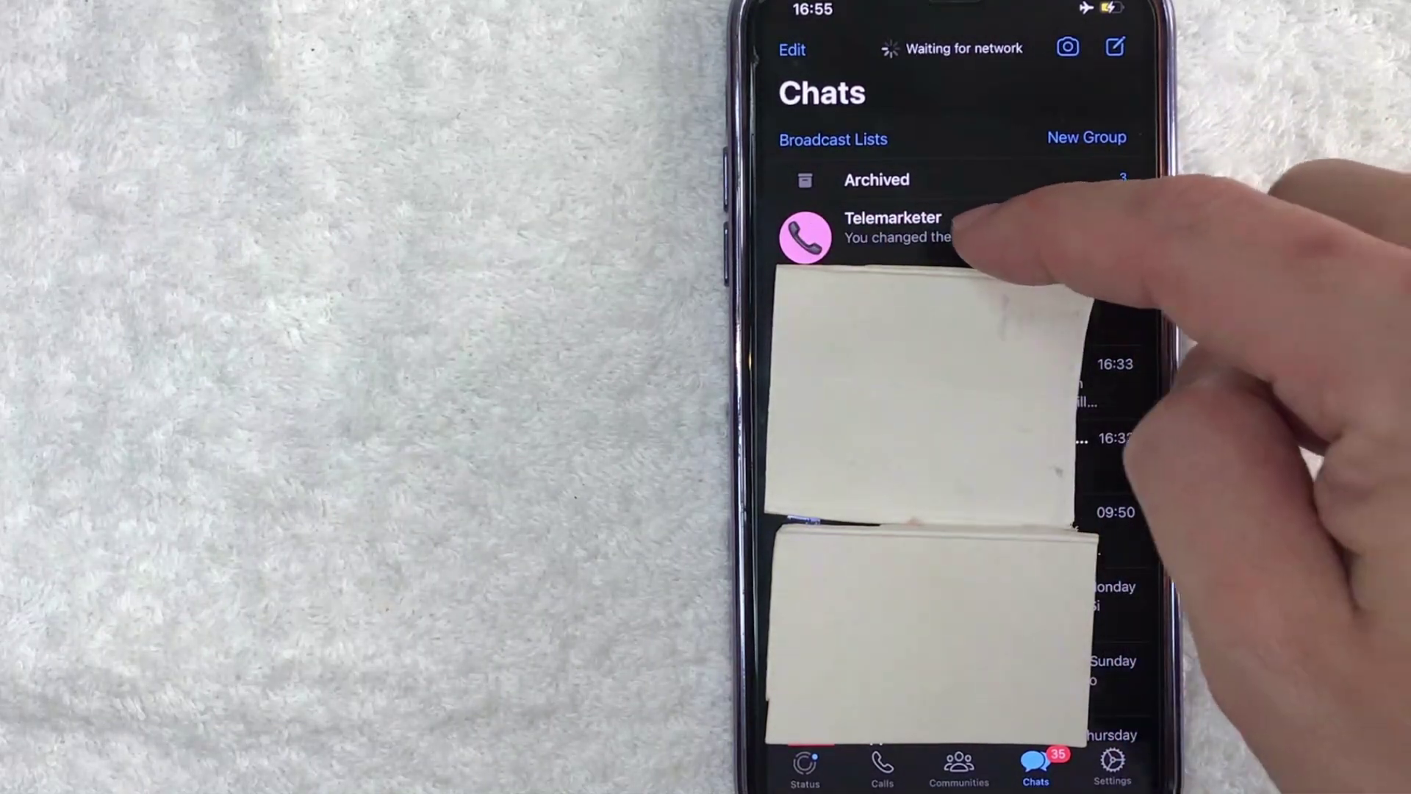
Open the Telemarketer group chat and reveal Message Info for the 16:49 smiley message
left_click(926, 226)
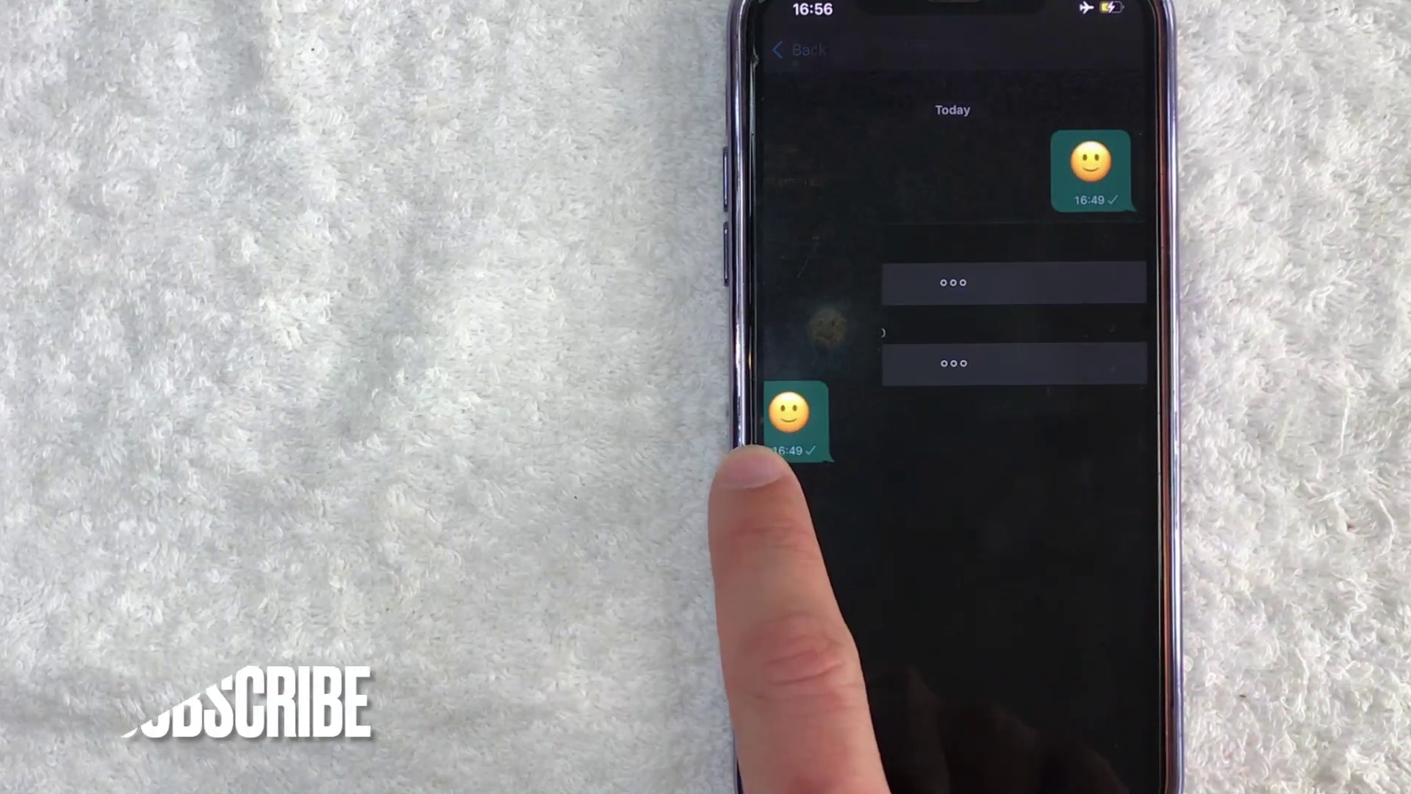
left_click_drag(1023, 420, 766, 442)
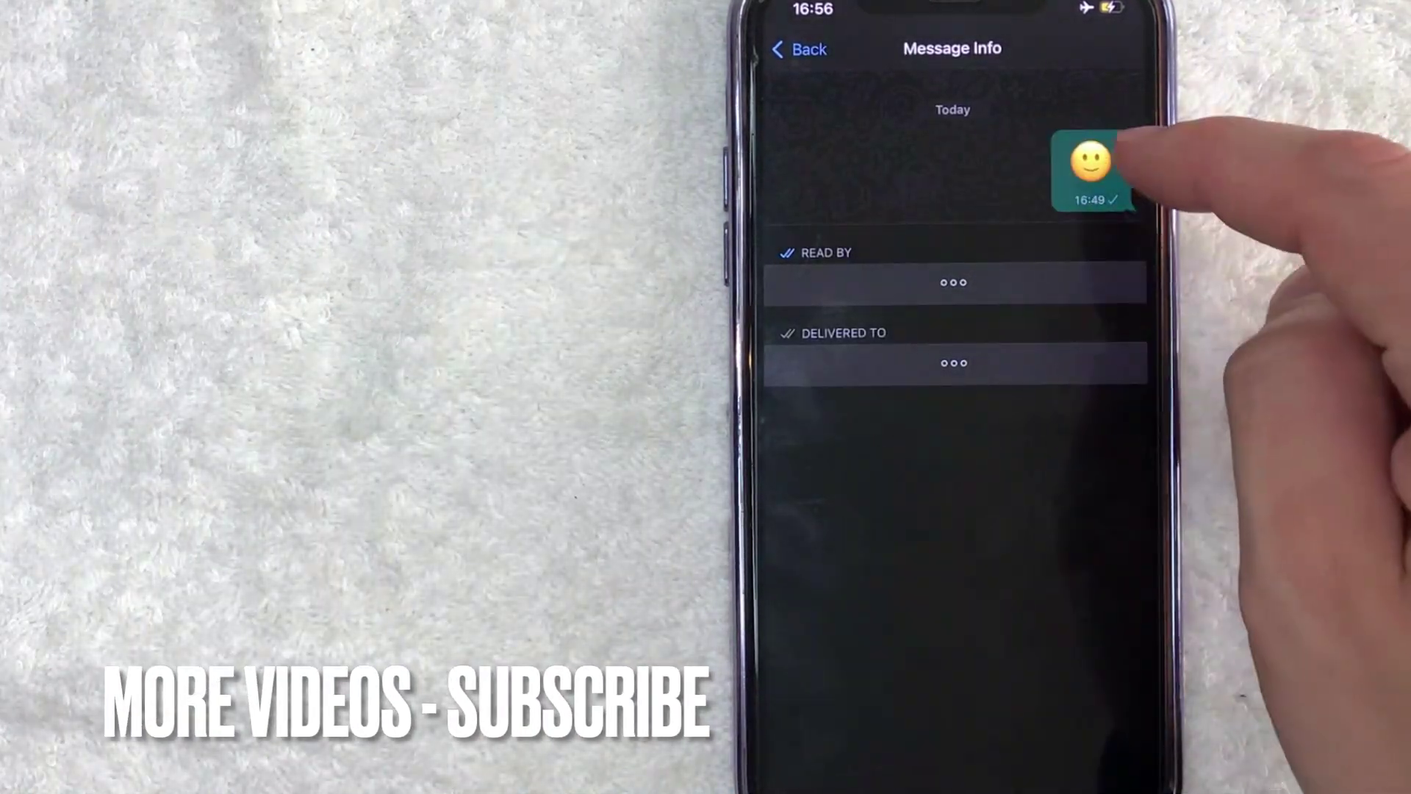